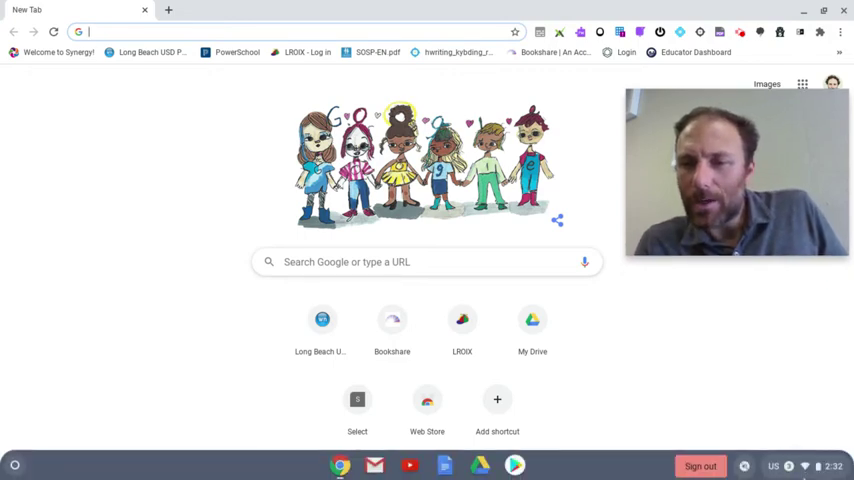
Open Settings from the quick settings panel and go to the Device section
left_click(796, 472)
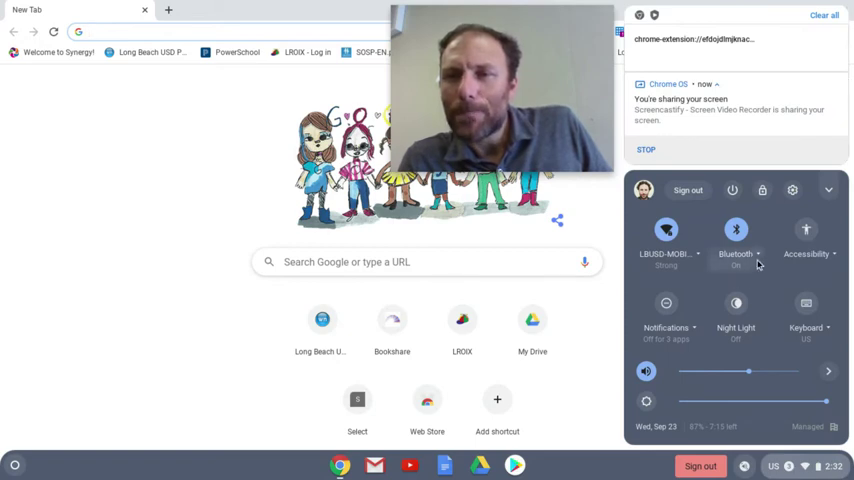
left_click(792, 191)
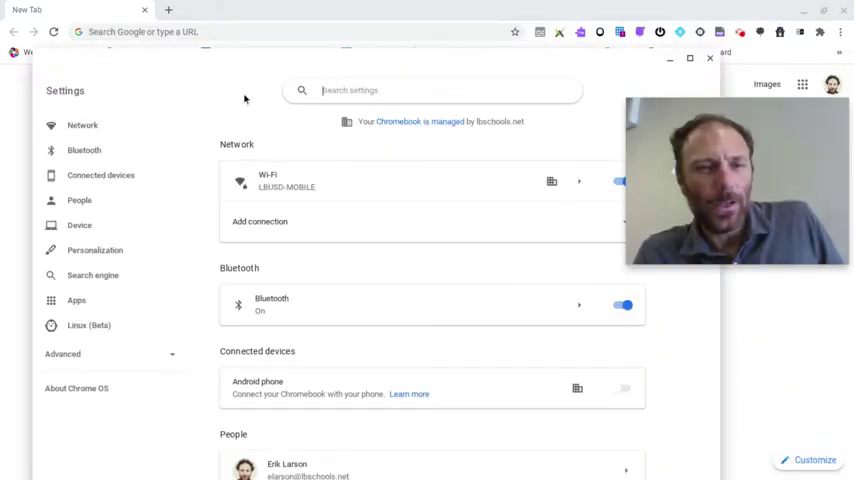
left_click(86, 229)
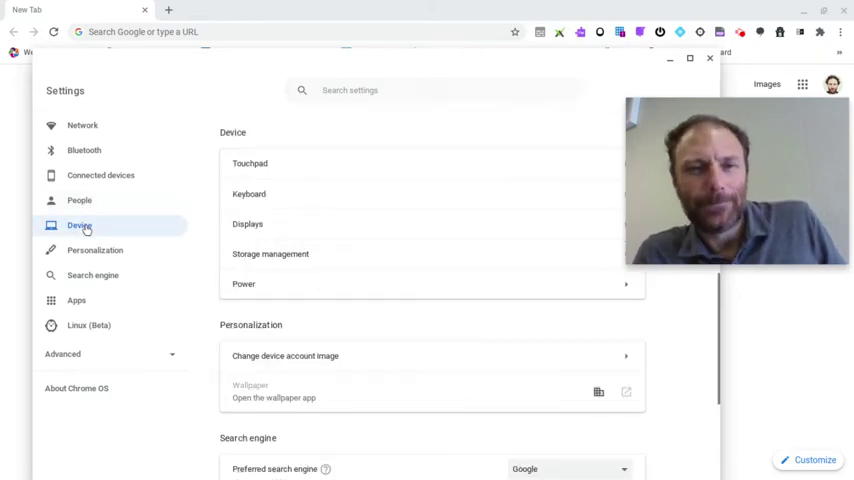
Open the Touchpad page from the Device section
left_click(261, 171)
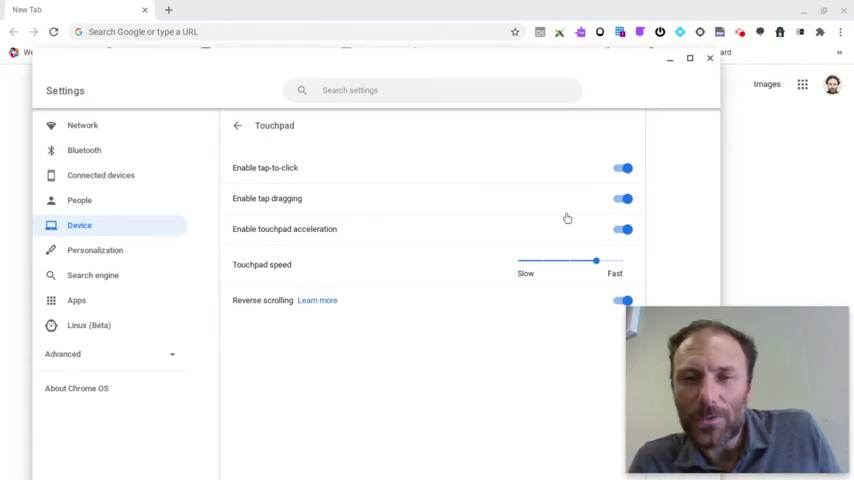
Switch the Enable touchpad acceleration toggle off
left_click(624, 230)
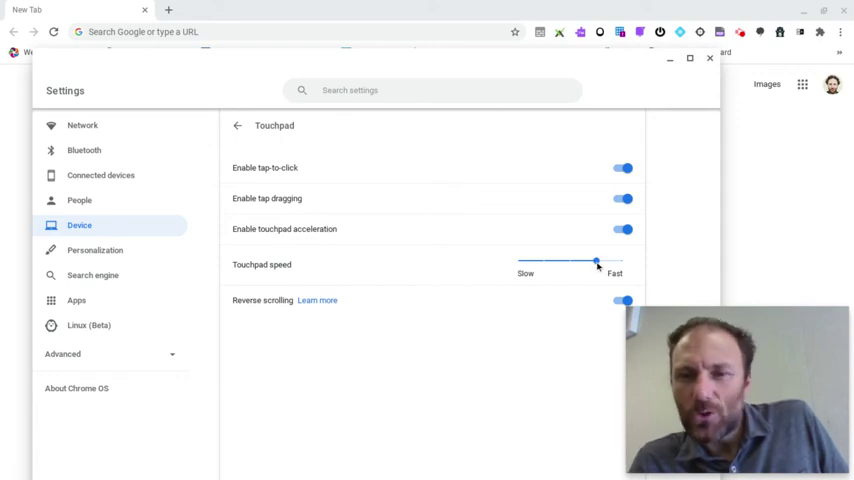
Lower the Touchpad speed slider toward Slow, then raise it back near Fast
left_click_drag(596, 261, 543, 261)
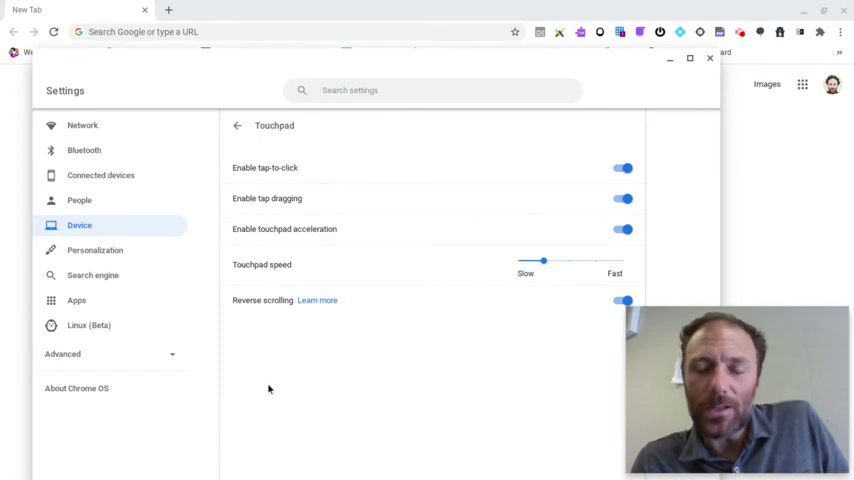
left_click(543, 266)
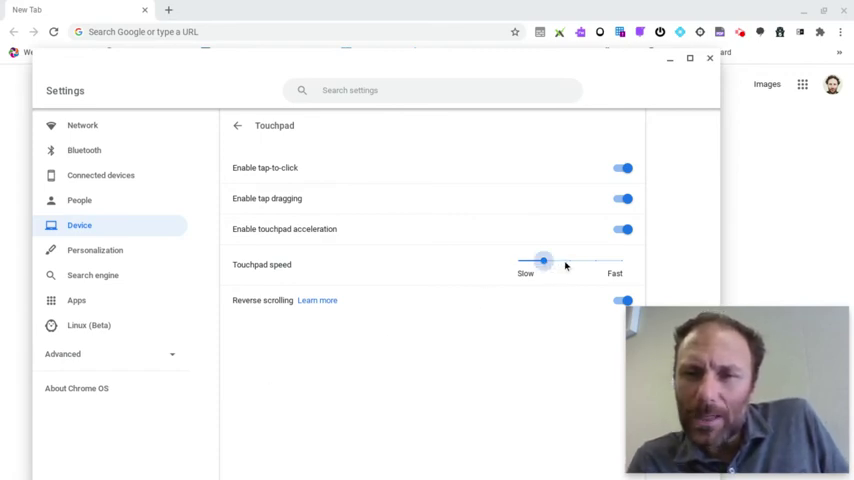
left_click_drag(565, 265, 597, 263)
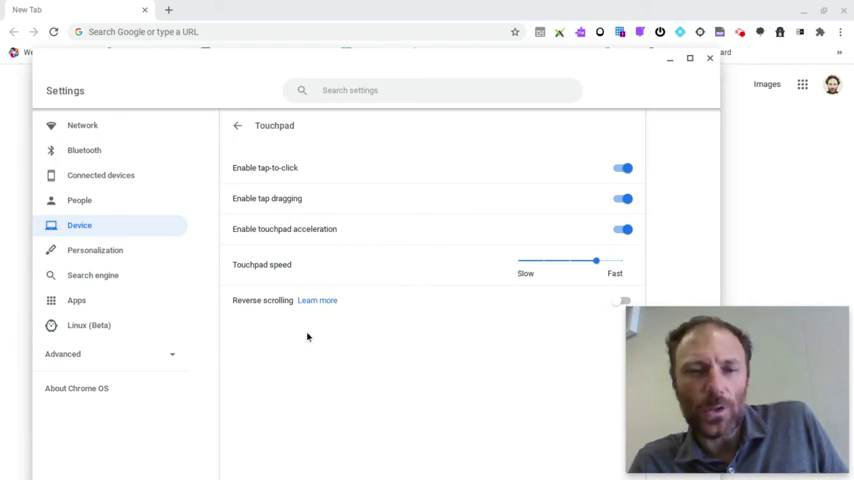
scroll(307, 336, "down", 1)
scroll(307, 336, "up", 1)
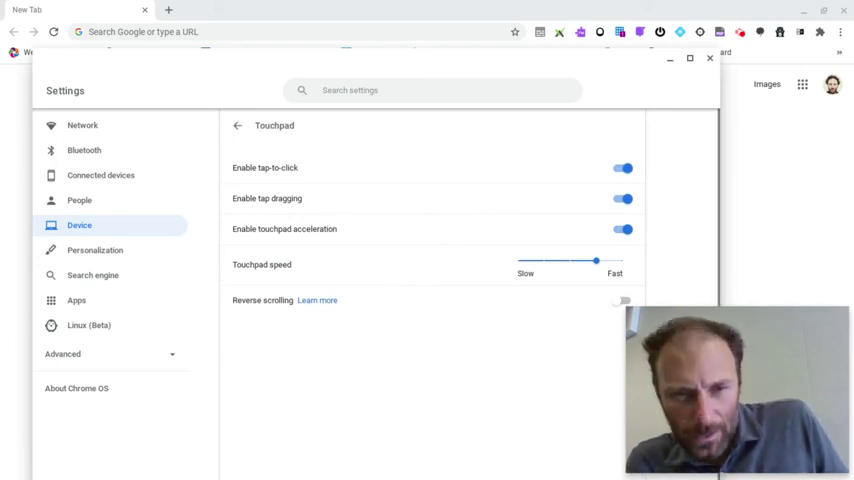